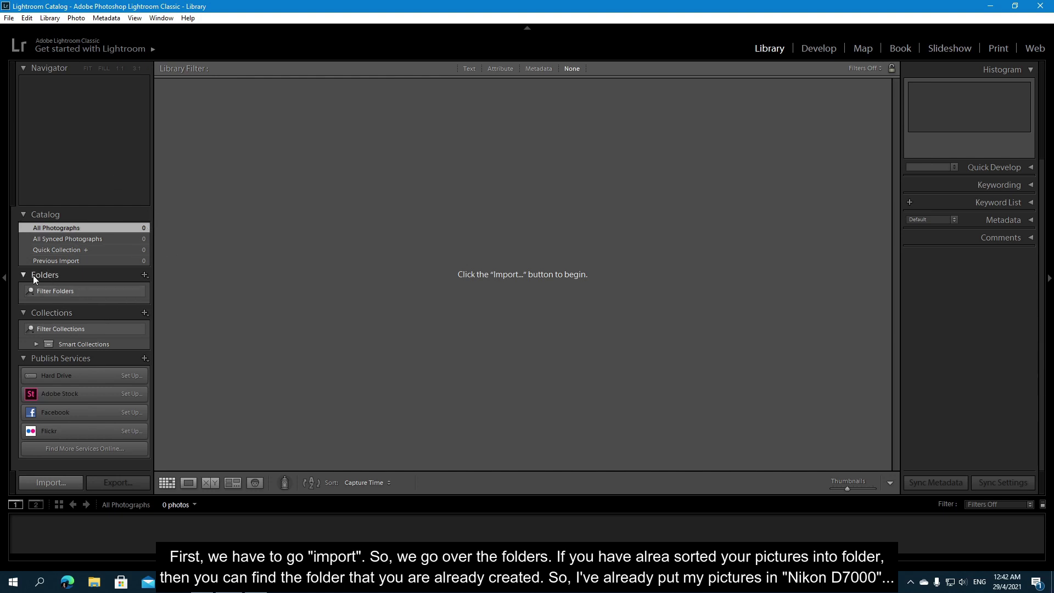
Add the Nikon D7000 folder from the Desktop to the library folders as the import source
{"action": "left_click", "coordinate": [144, 275]}
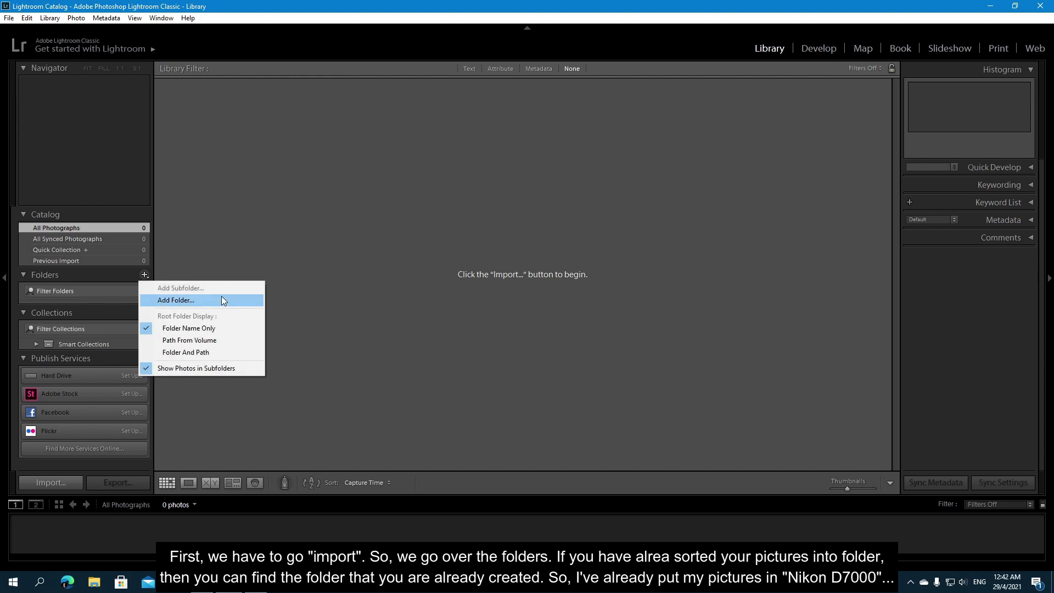
{"action": "left_click", "coordinate": [222, 298]}
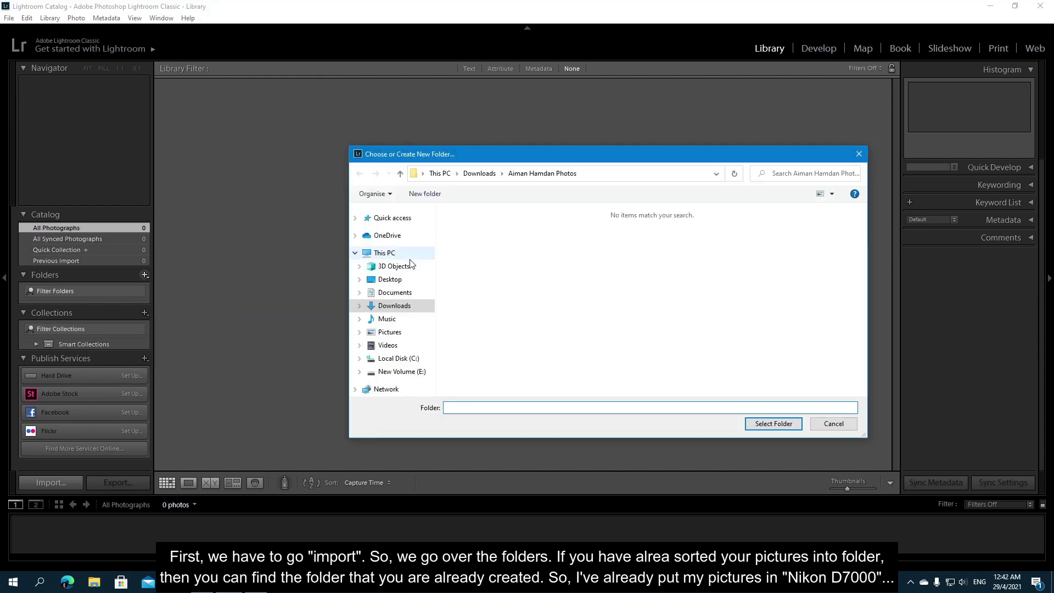
{"action": "left_click", "coordinate": [397, 280]}
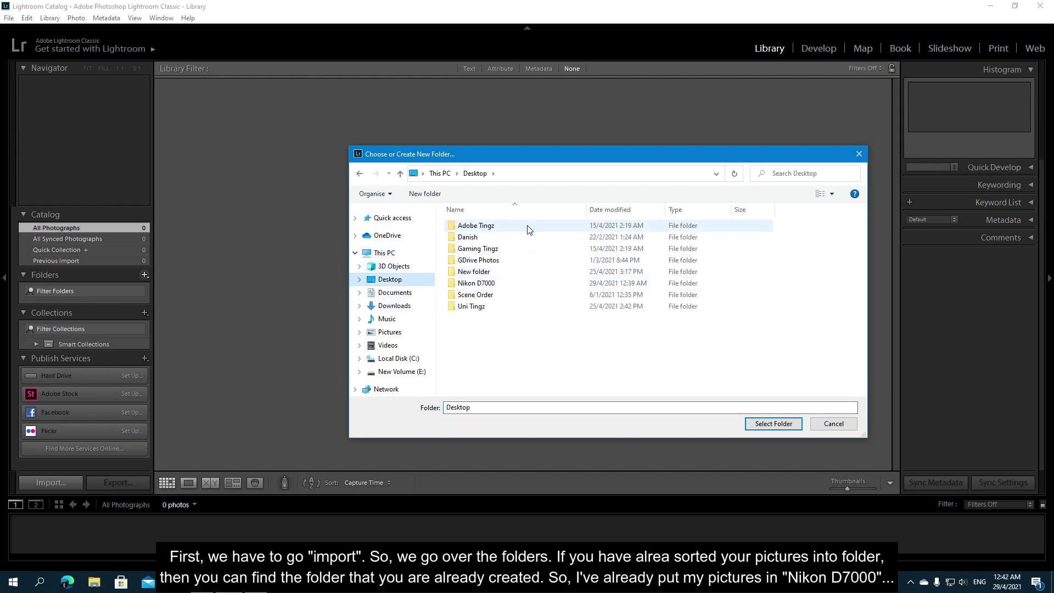
{"action": "left_click", "coordinate": [488, 283]}
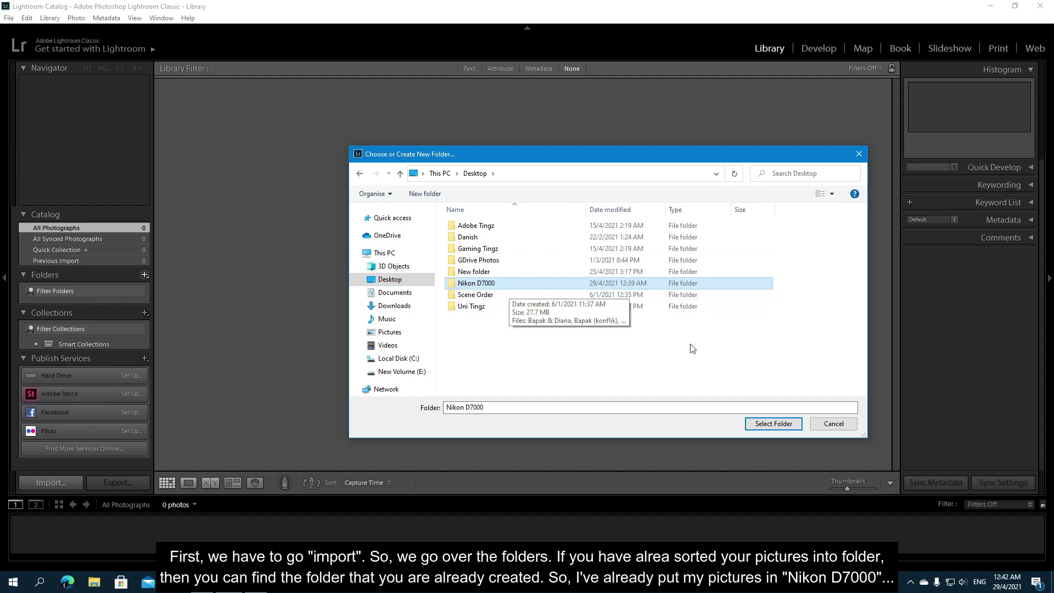
{"action": "left_click", "coordinate": [777, 426]}
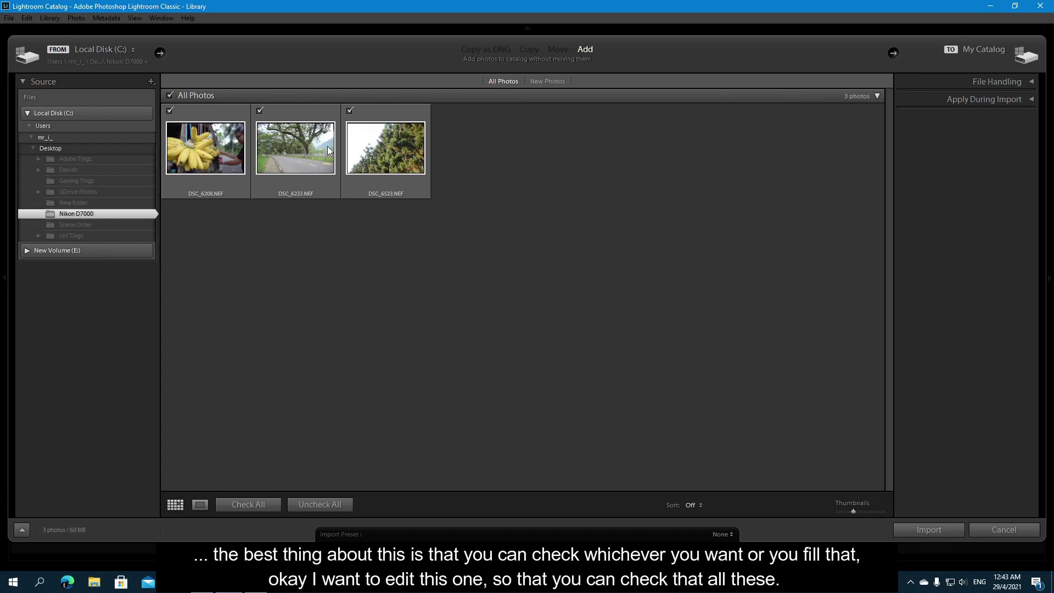
Exclude all three photos from the import, one by one, and include each of them again
{"action": "left_click", "coordinate": [169, 111]}
{"action": "left_click", "coordinate": [259, 110]}
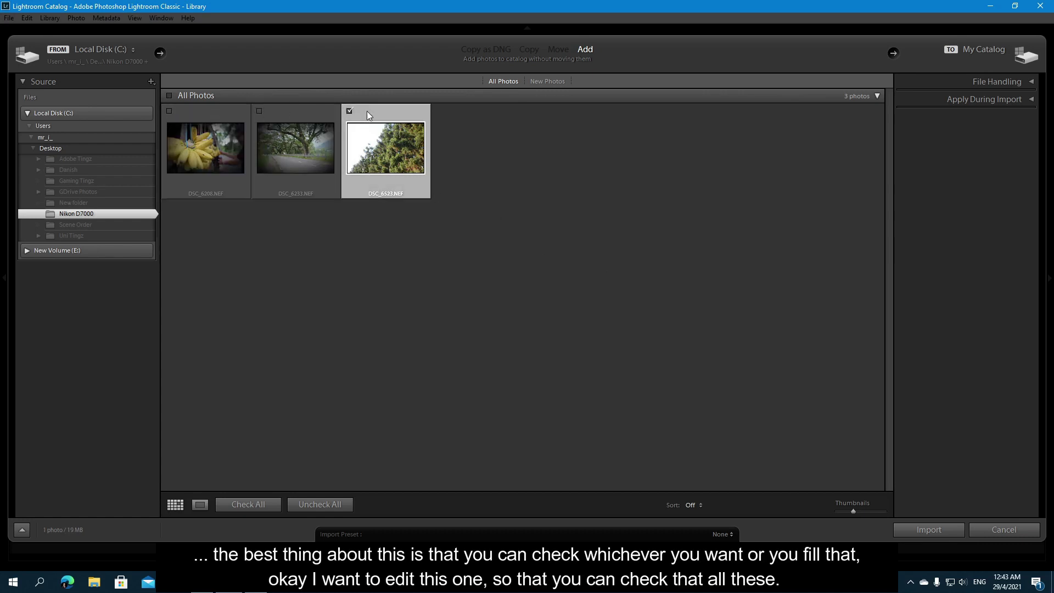
{"action": "left_click", "coordinate": [348, 111]}
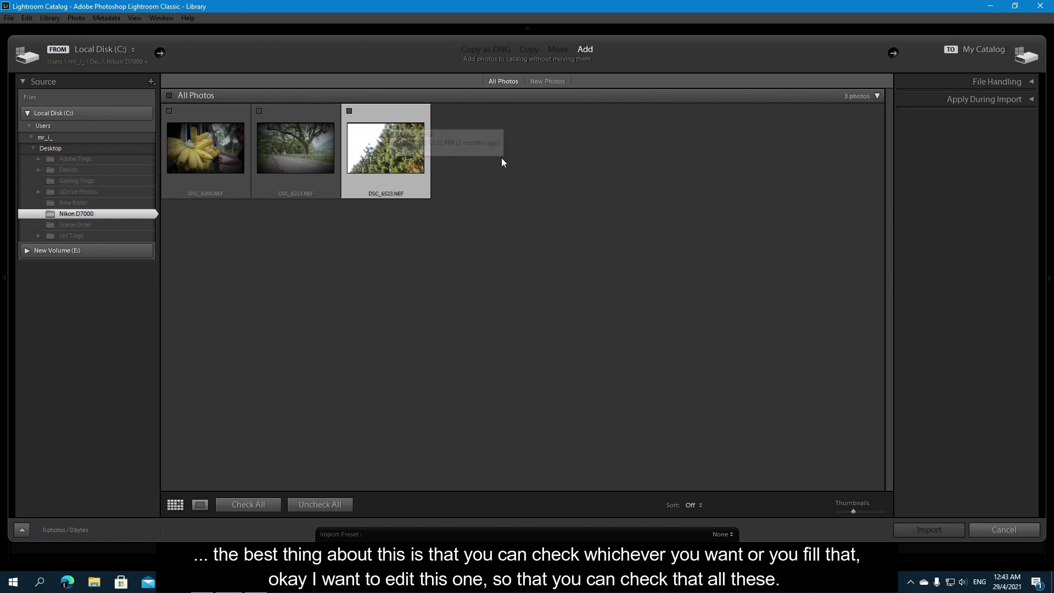
{"action": "left_click", "coordinate": [349, 111]}
{"action": "left_click", "coordinate": [259, 111]}
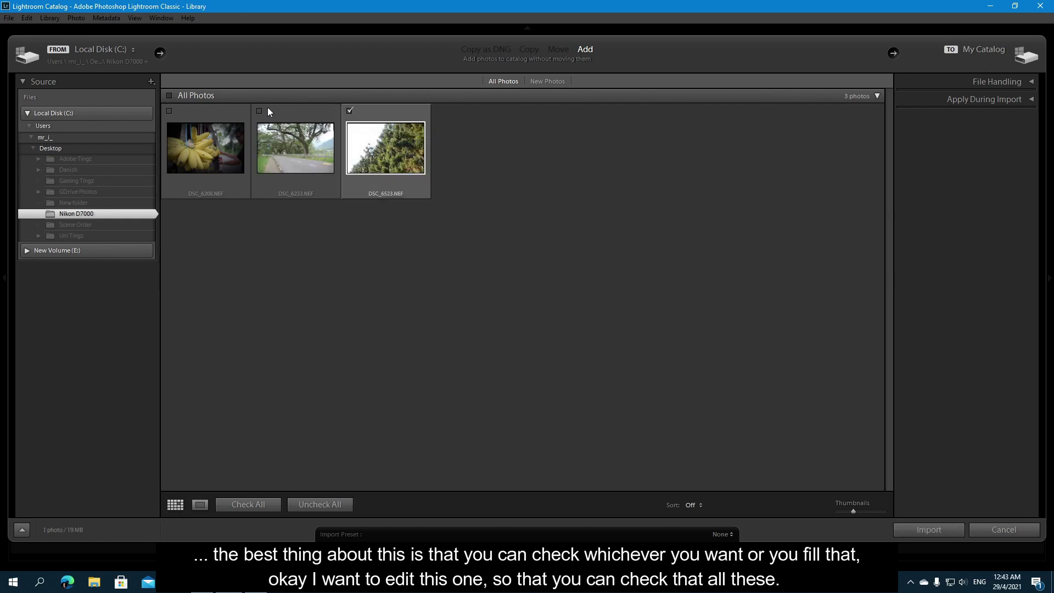
{"action": "left_click", "coordinate": [169, 111]}
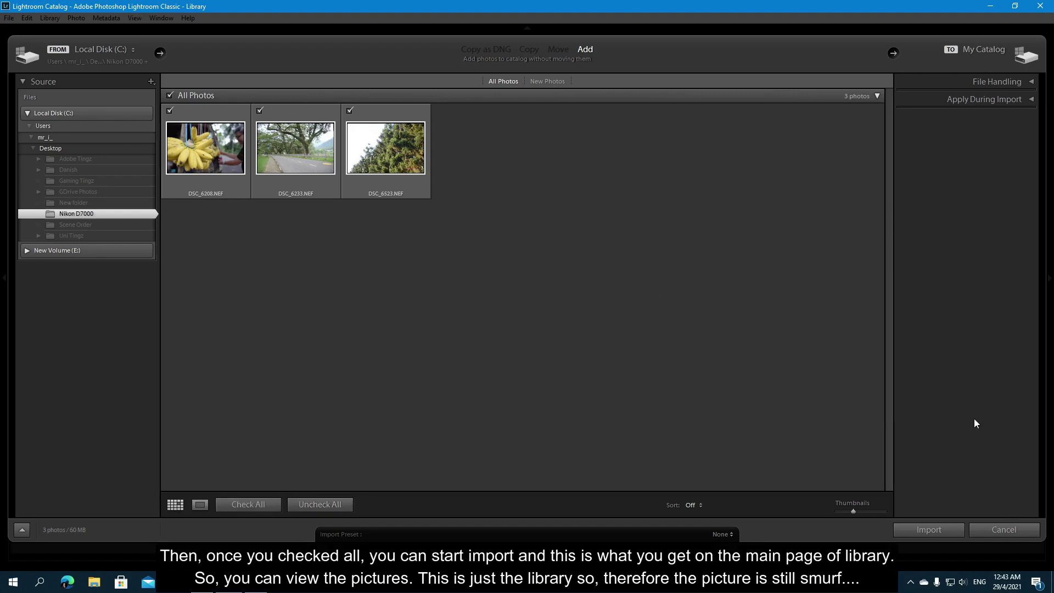
Import the three checked photos and select the banana photo in the Library grid
{"action": "left_click", "coordinate": [948, 536]}
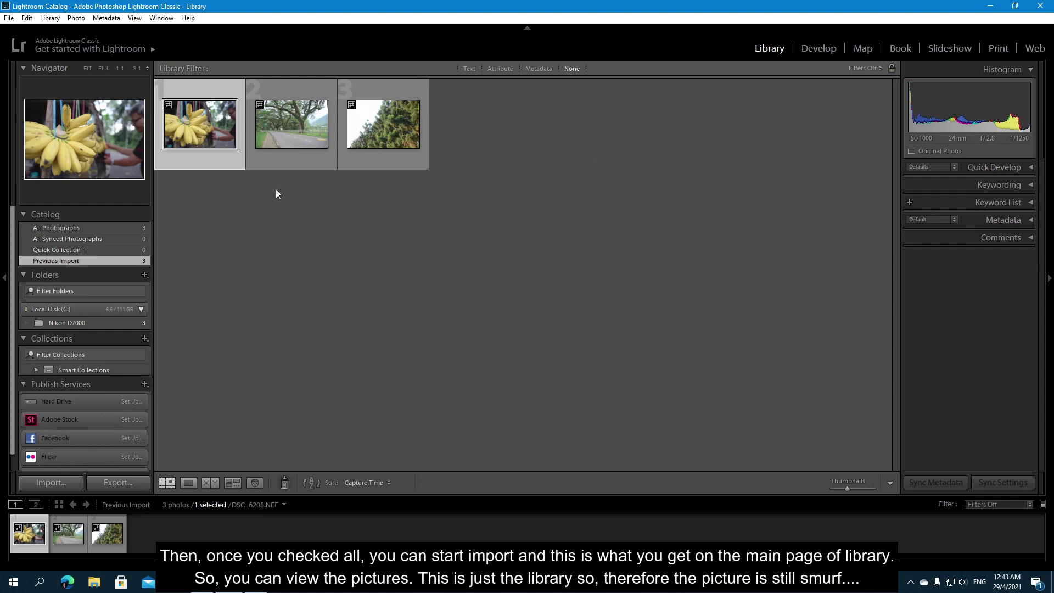
{"action": "key", "text": "Right"}
{"action": "key", "text": "Right"}
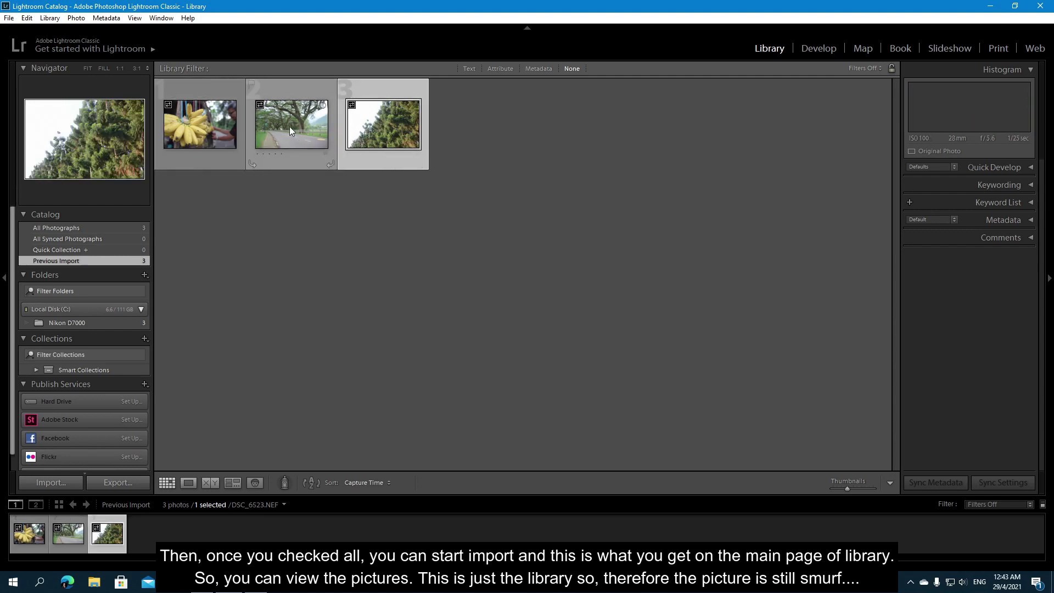
{"action": "left_click", "coordinate": [199, 134]}
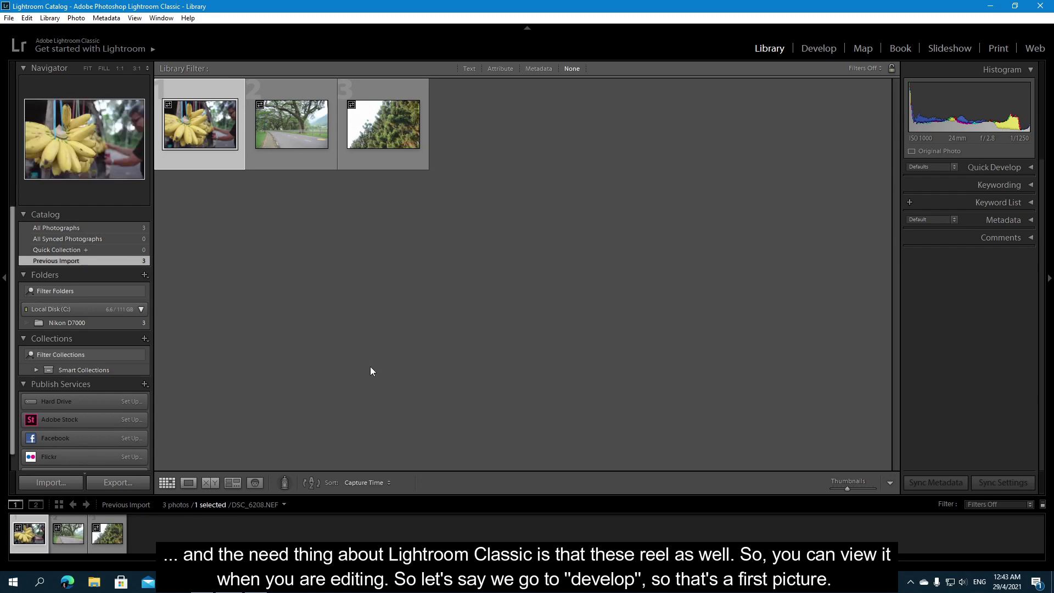
Open the banana photo in Develop, dismiss the tip, and view the second and third photos from the filmstrip
{"action": "left_click", "coordinate": [818, 49]}
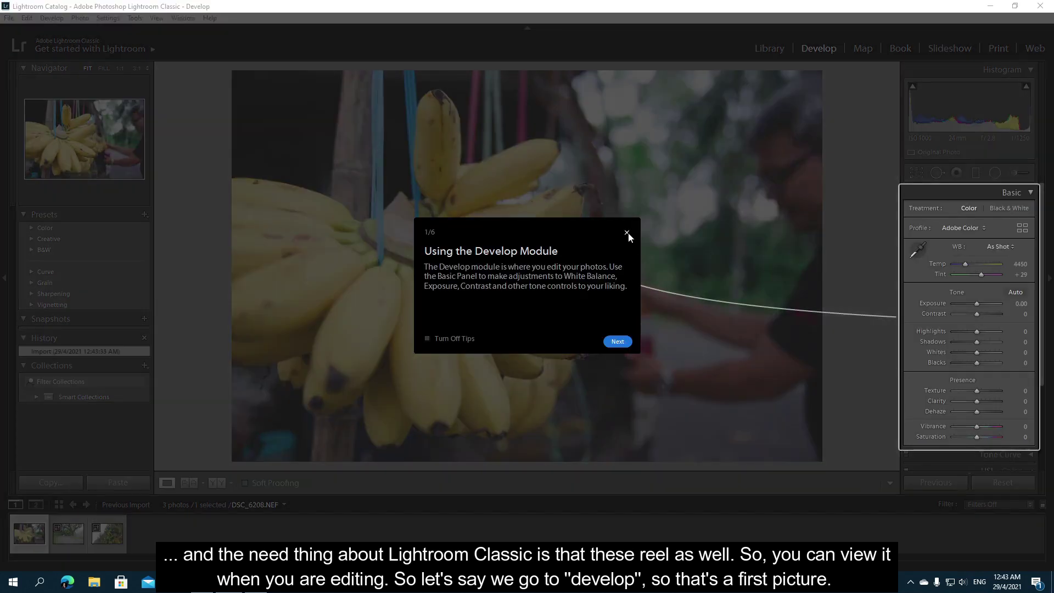
{"action": "left_click", "coordinate": [627, 232]}
{"action": "left_click", "coordinate": [67, 534]}
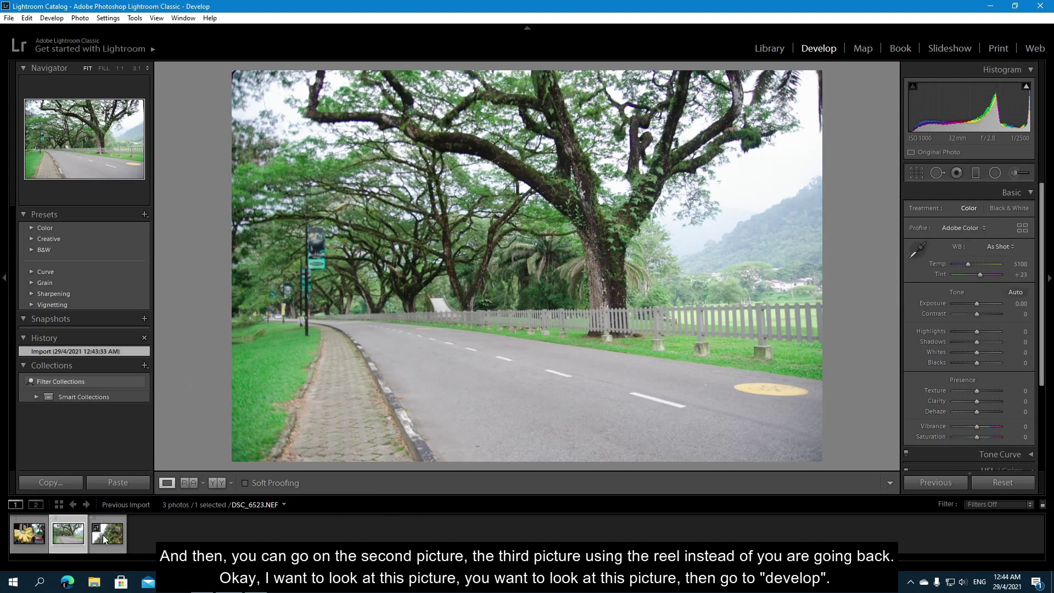
{"action": "left_click", "coordinate": [105, 535]}
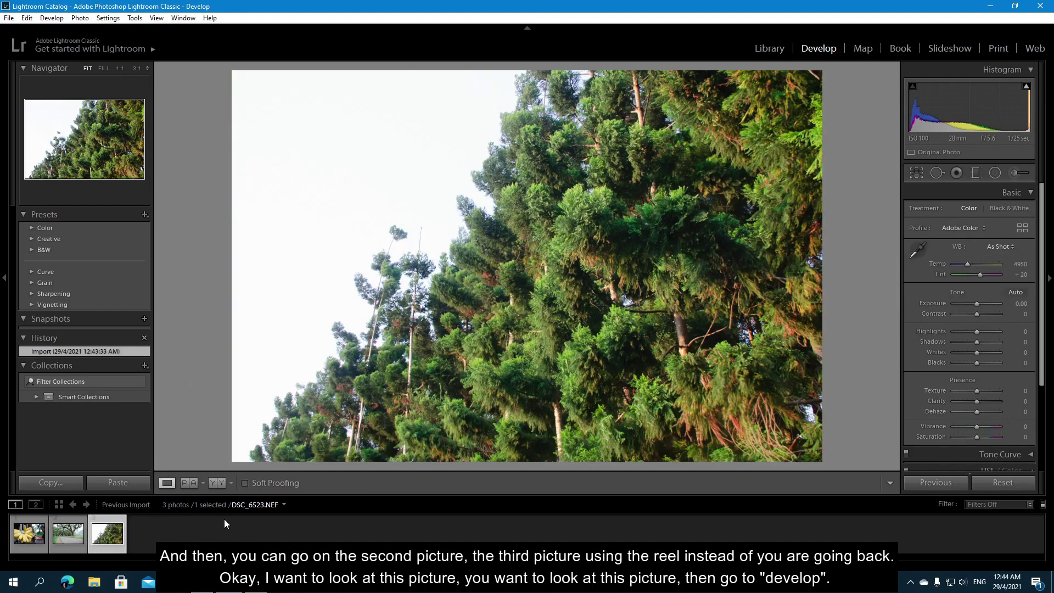
Return to the Library, dismiss the getting-started tip, and open the tree-lined road photo in Develop
{"action": "left_click", "coordinate": [769, 48]}
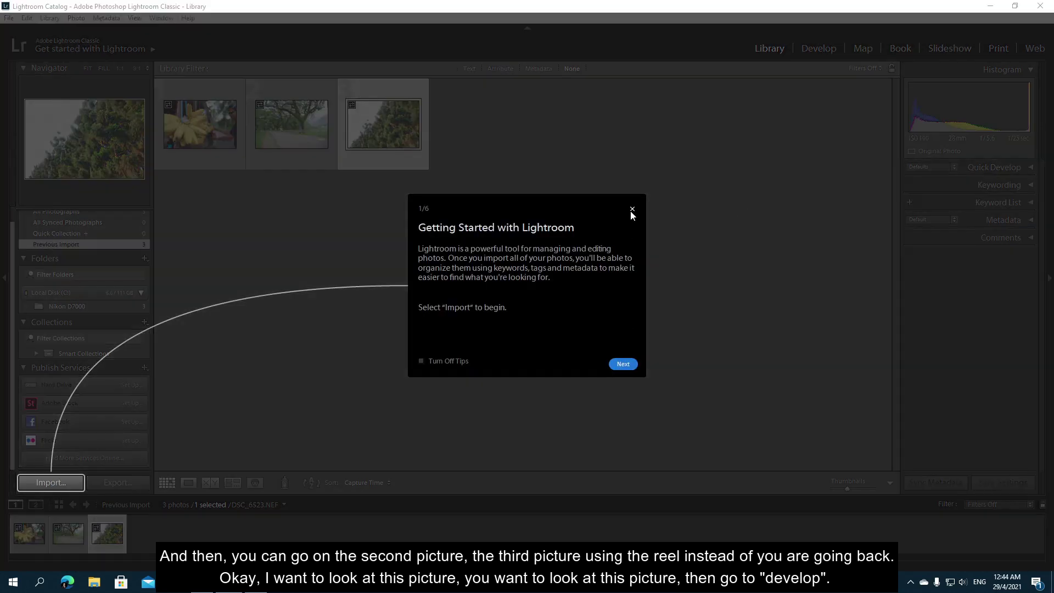
{"action": "left_click", "coordinate": [631, 209]}
{"action": "left_click", "coordinate": [322, 135]}
{"action": "left_click", "coordinate": [818, 49]}
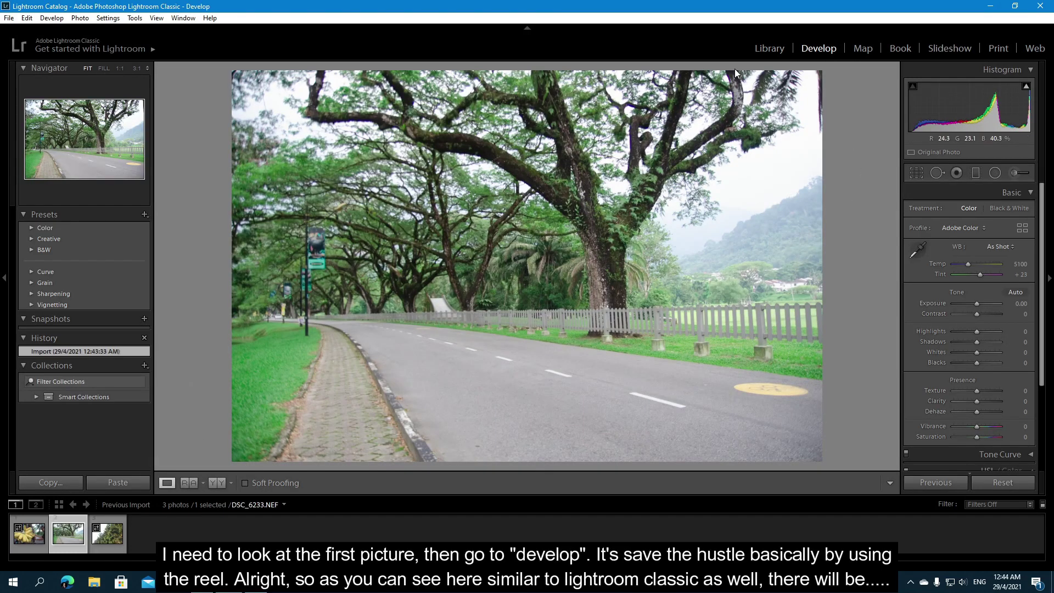
Go back to the Library and open the banana photo in Develop
{"action": "left_click", "coordinate": [769, 48]}
{"action": "left_click", "coordinate": [205, 133]}
{"action": "left_click", "coordinate": [818, 49]}
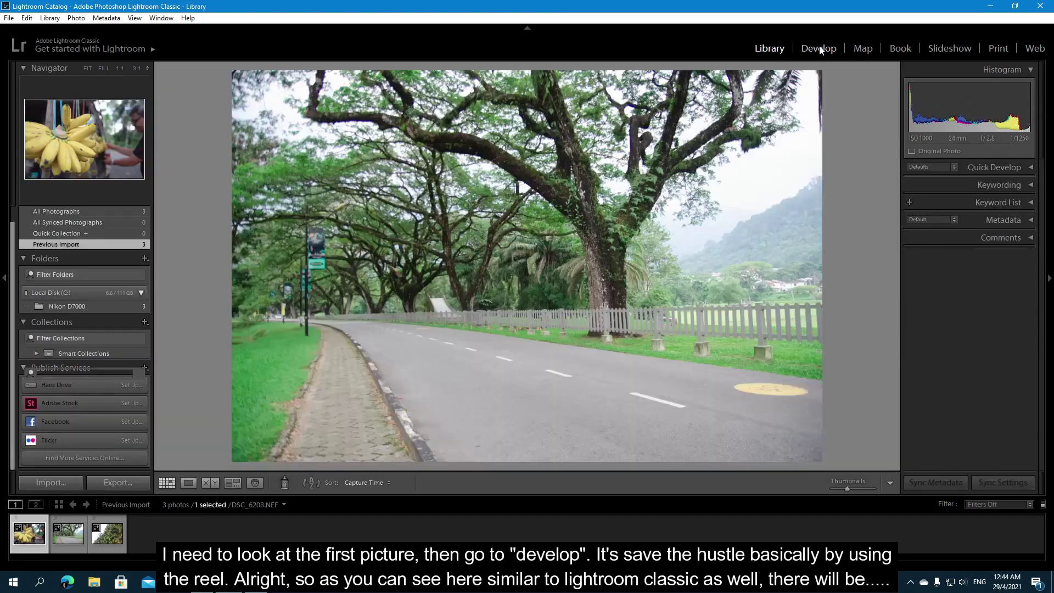
Switch between photos in the filmstrip and examine the Basic adjustments and remaining Develop sections for the banana photo
{"action": "left_click", "coordinate": [71, 535]}
{"action": "left_click", "coordinate": [109, 538]}
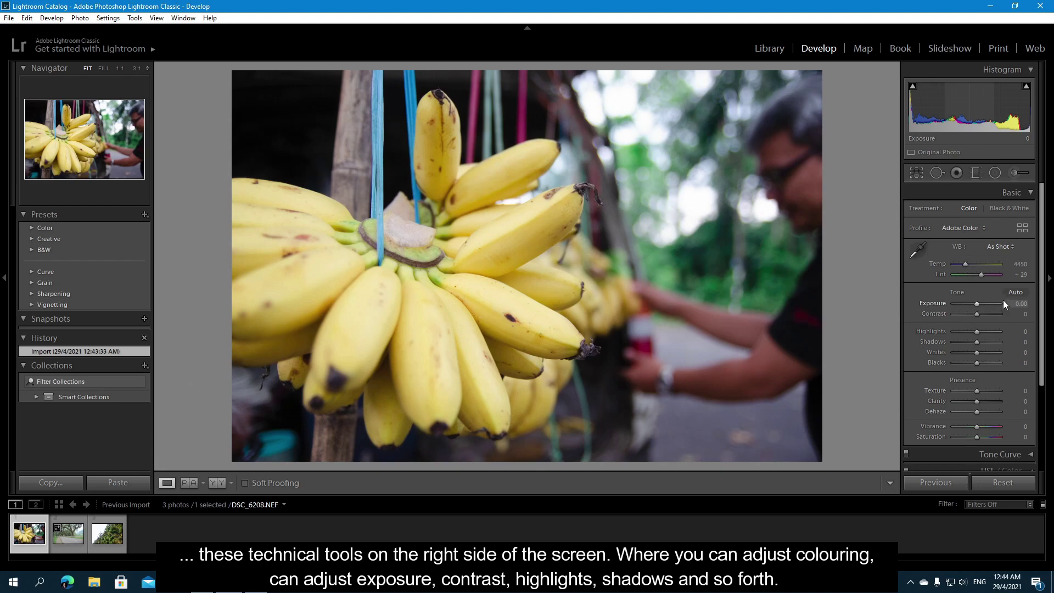
{"action": "scroll", "coordinate": [1003, 300], "scroll_direction": "down", "scroll_amount": 1}
{"action": "scroll", "coordinate": [986, 290], "scroll_direction": "down", "scroll_amount": 1}
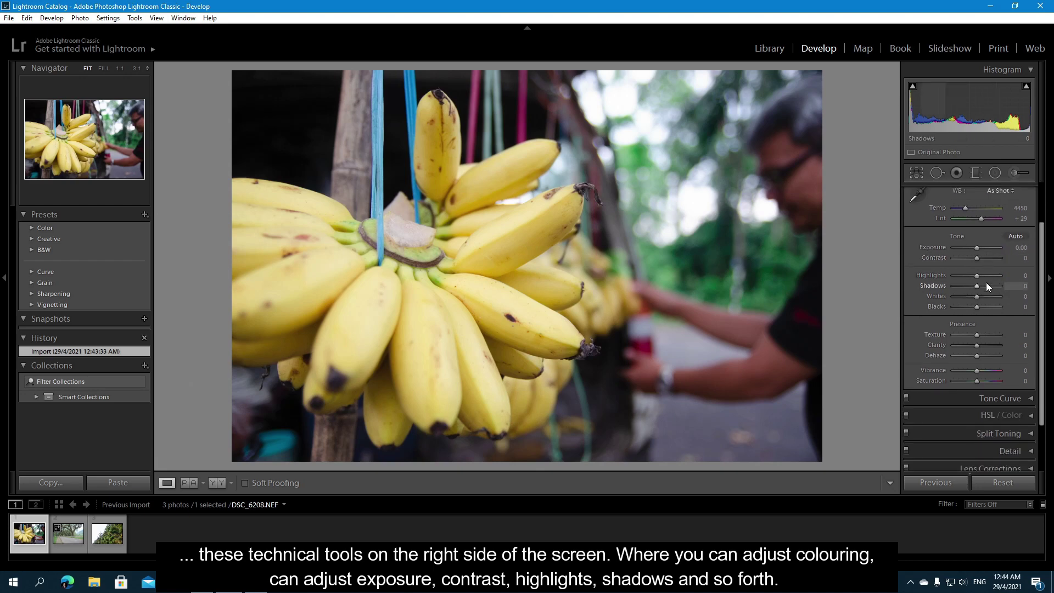
{"action": "scroll", "coordinate": [986, 282], "scroll_direction": "up", "scroll_amount": 2}
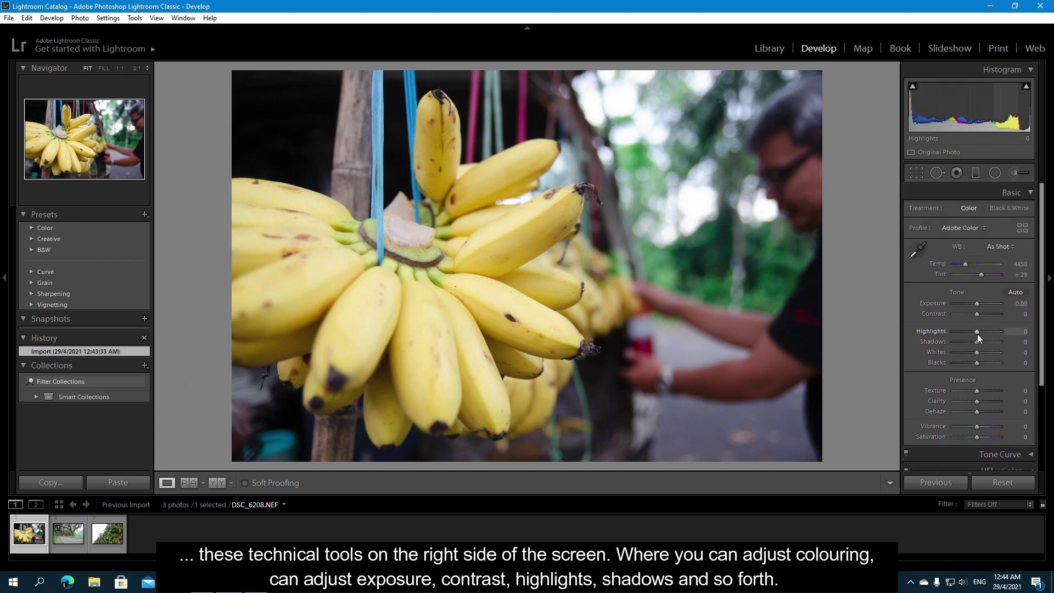
{"action": "scroll", "coordinate": [984, 343], "scroll_direction": "down", "scroll_amount": 2}
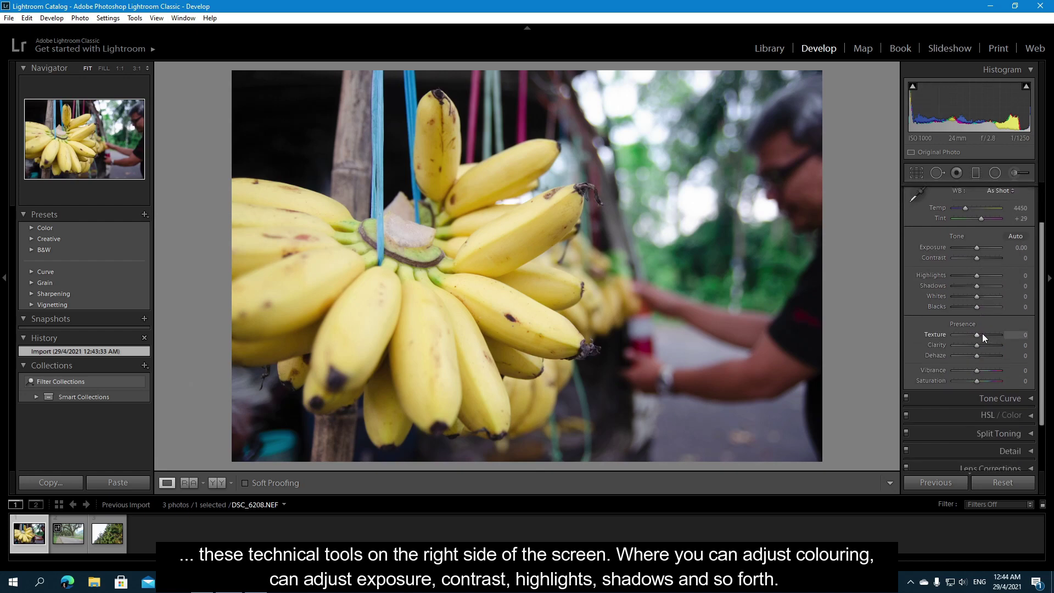
{"action": "scroll", "coordinate": [1010, 308], "scroll_direction": "down", "scroll_amount": 2}
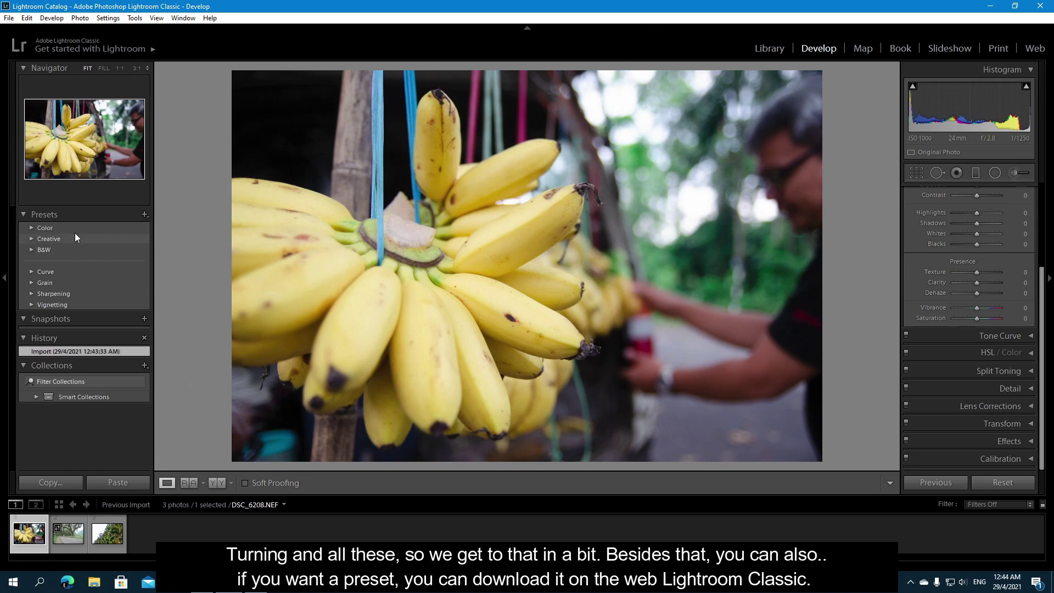
Look through the Color and Creative presets and try Flat & Green on the banana photo
{"action": "left_click", "coordinate": [32, 227]}
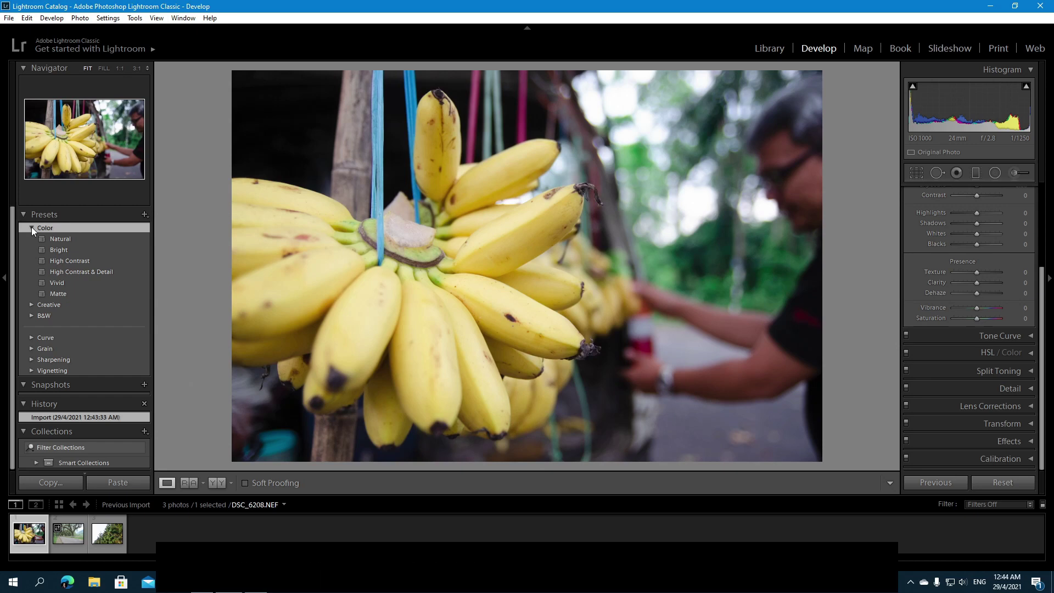
{"action": "left_click", "coordinate": [31, 227]}
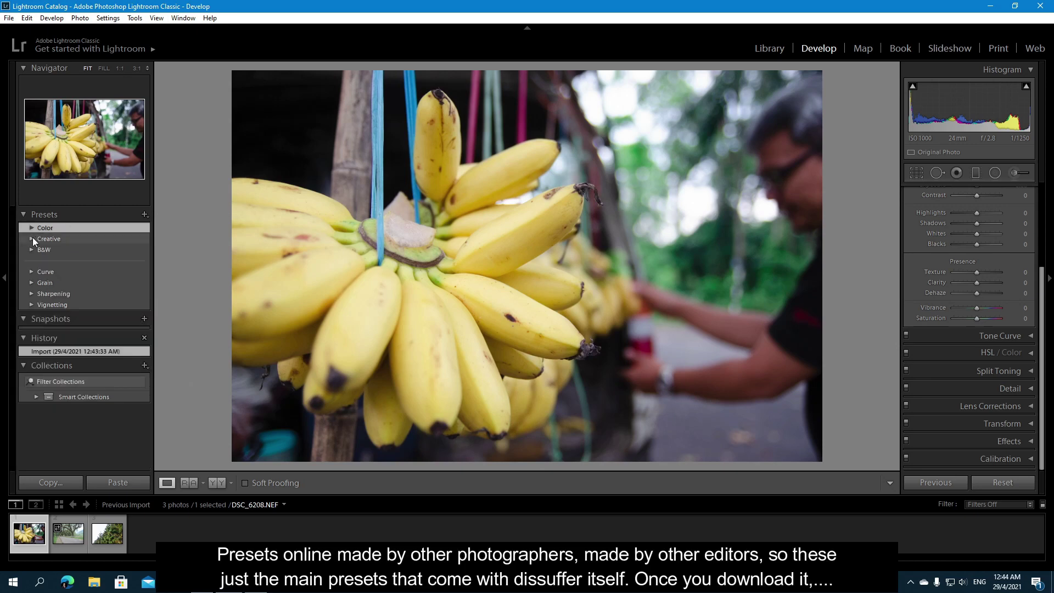
{"action": "left_click", "coordinate": [32, 238]}
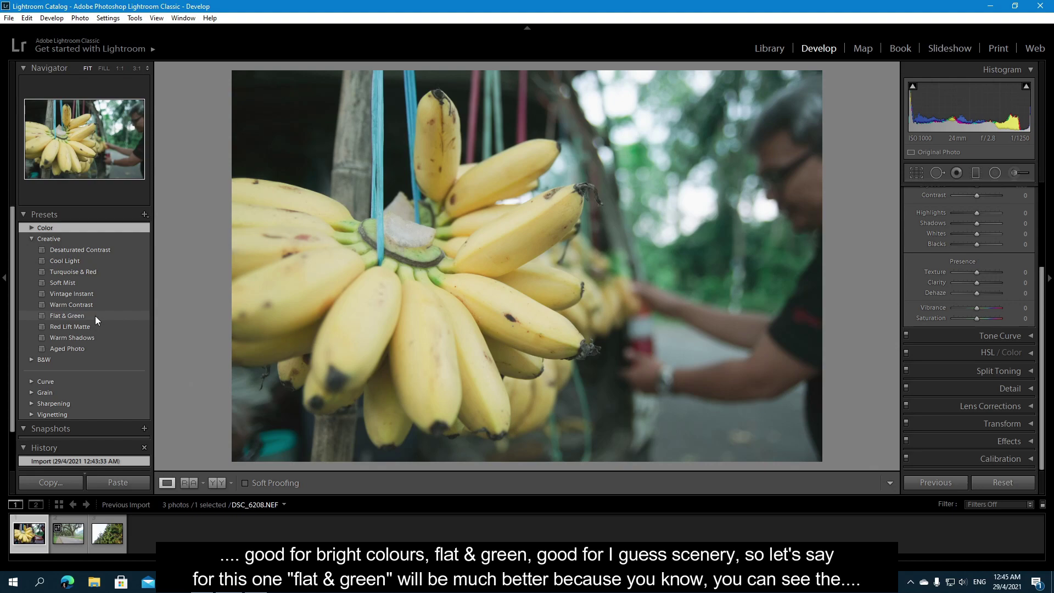
{"action": "left_click", "coordinate": [94, 315]}
Switch to the third photo, the green trees, and look through the B&W and Curve presets
{"action": "left_click", "coordinate": [106, 538]}
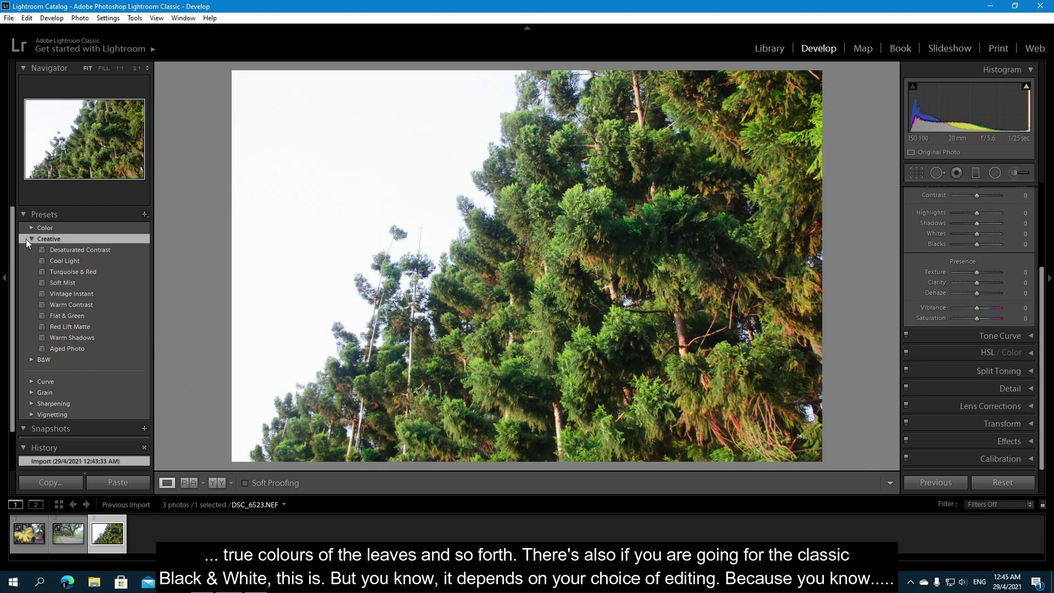
{"action": "left_click", "coordinate": [34, 239]}
{"action": "left_click", "coordinate": [32, 250]}
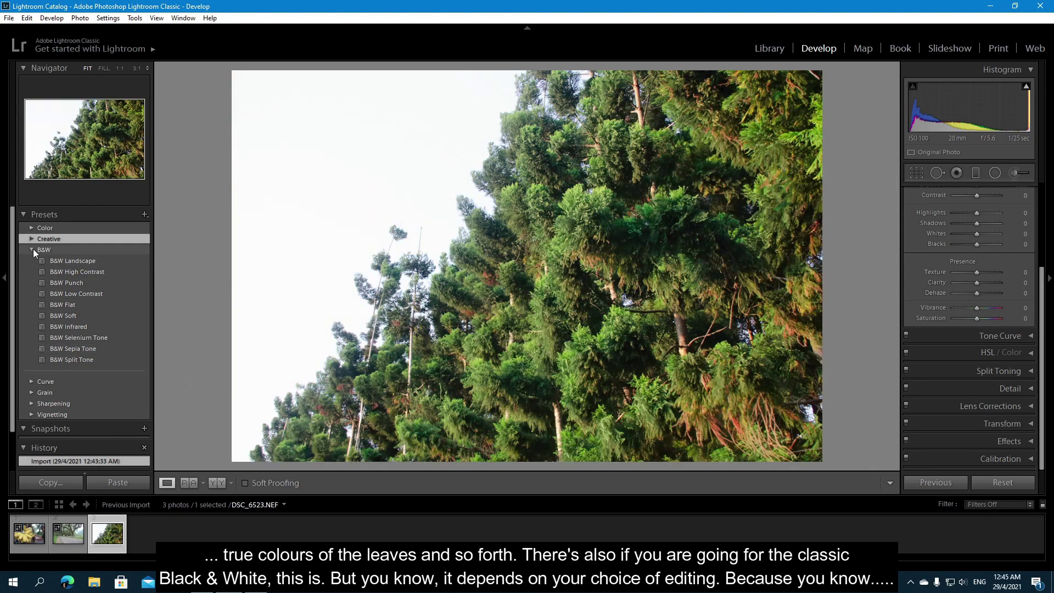
{"action": "left_click", "coordinate": [31, 249]}
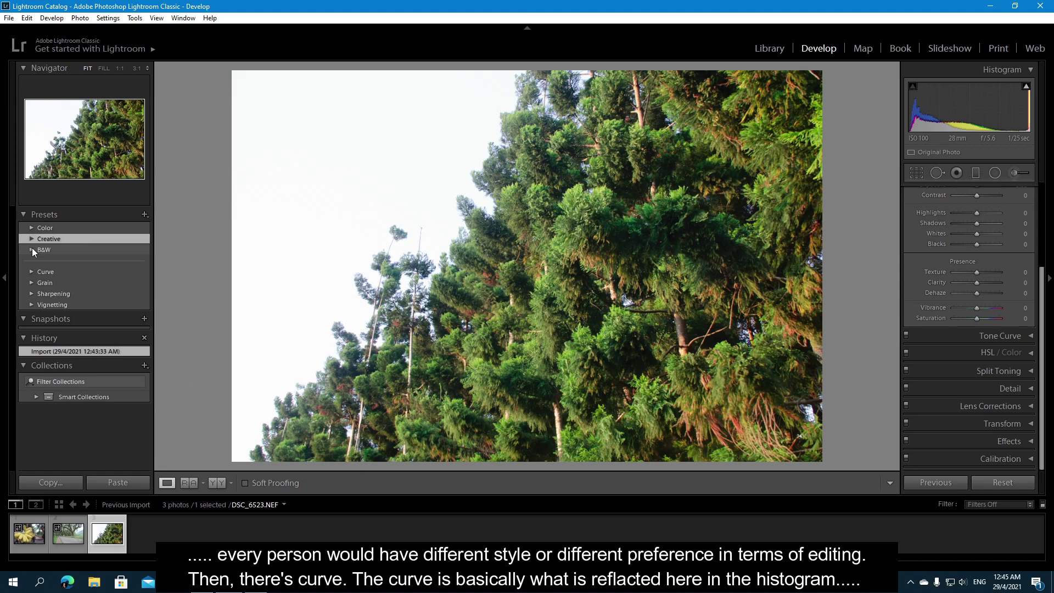
{"action": "left_click", "coordinate": [34, 271]}
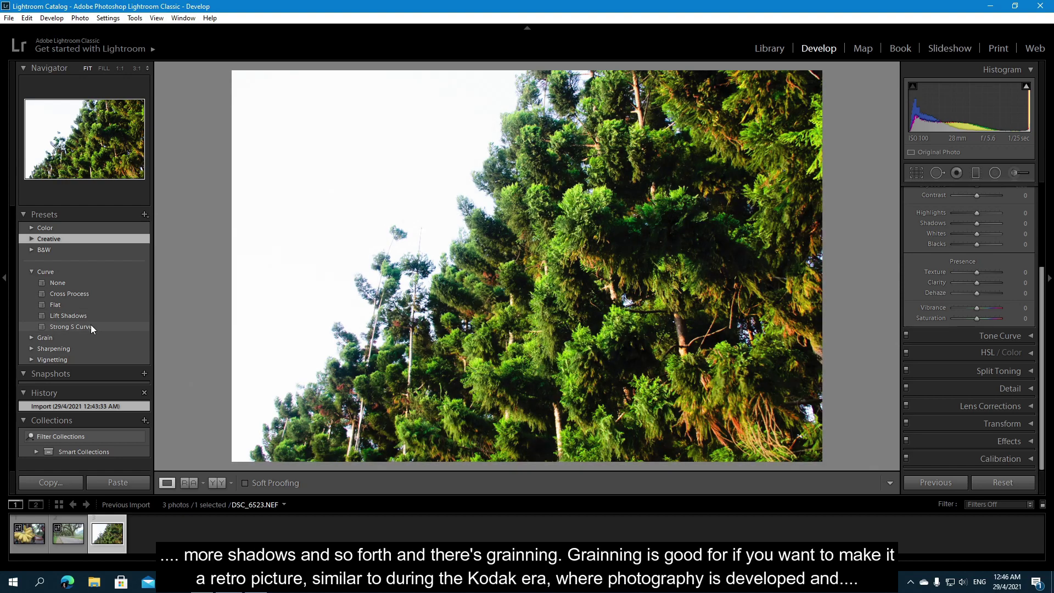
{"action": "left_click", "coordinate": [31, 272]}
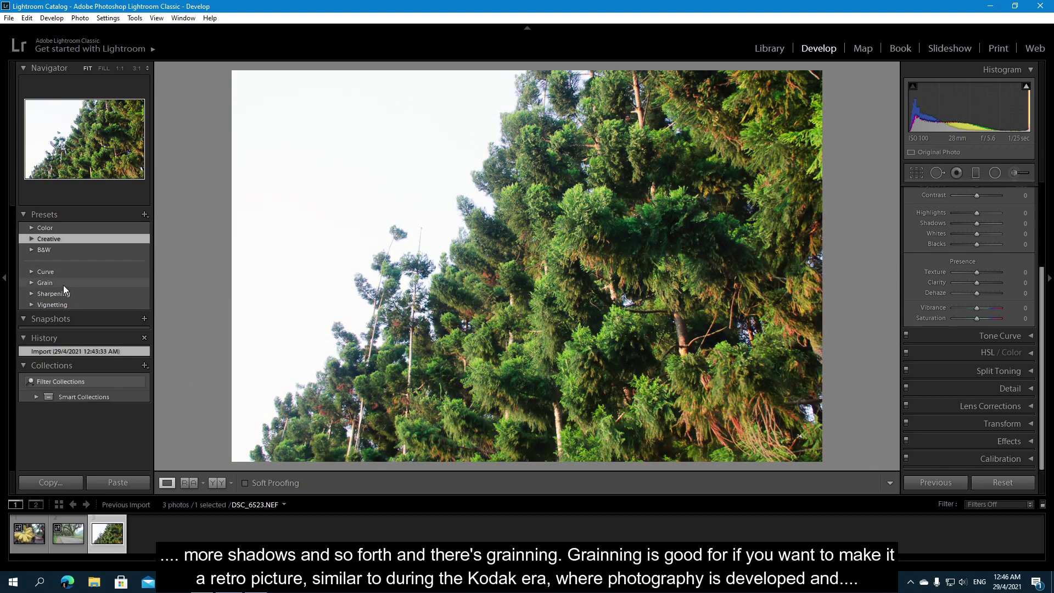
Look through the Grain and Sharpening presets and expand the Vignetting presets
{"action": "left_click", "coordinate": [73, 283]}
{"action": "left_click", "coordinate": [31, 282]}
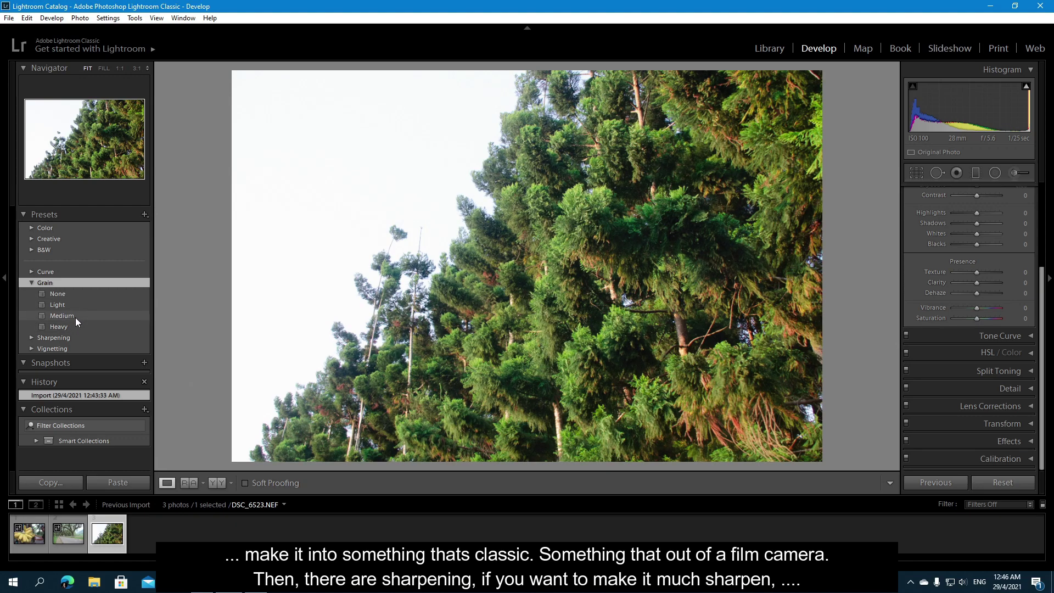
{"action": "left_click", "coordinate": [52, 282]}
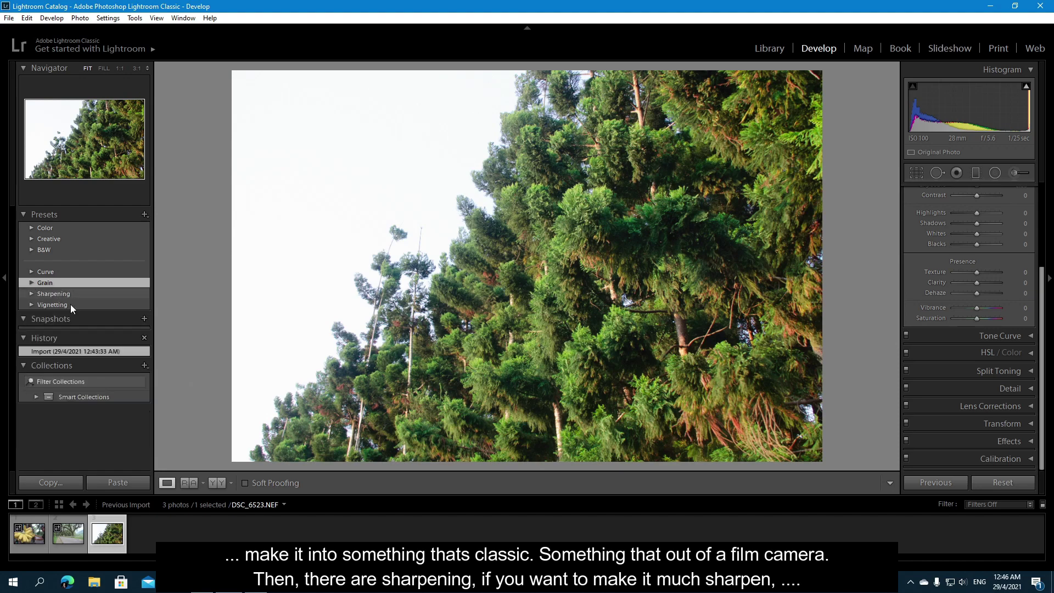
{"action": "left_click", "coordinate": [31, 294]}
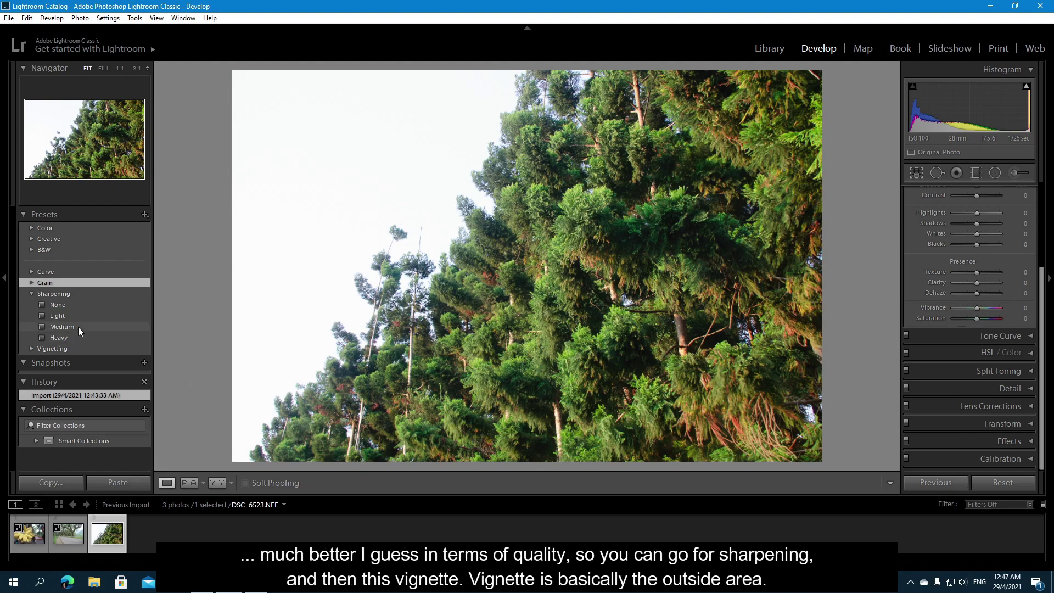
{"action": "left_click", "coordinate": [32, 292]}
{"action": "left_click", "coordinate": [31, 304]}
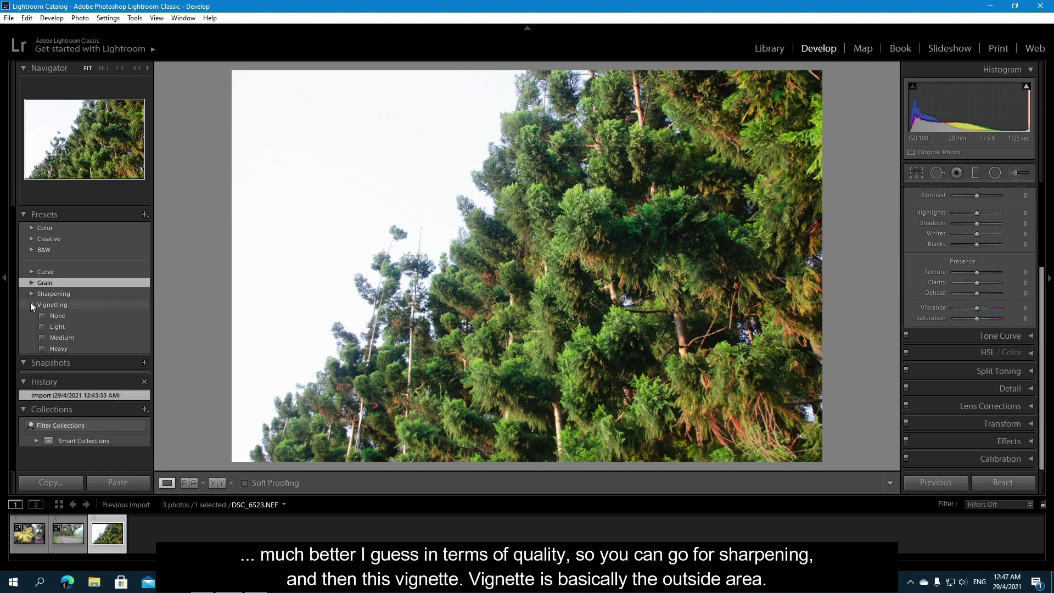